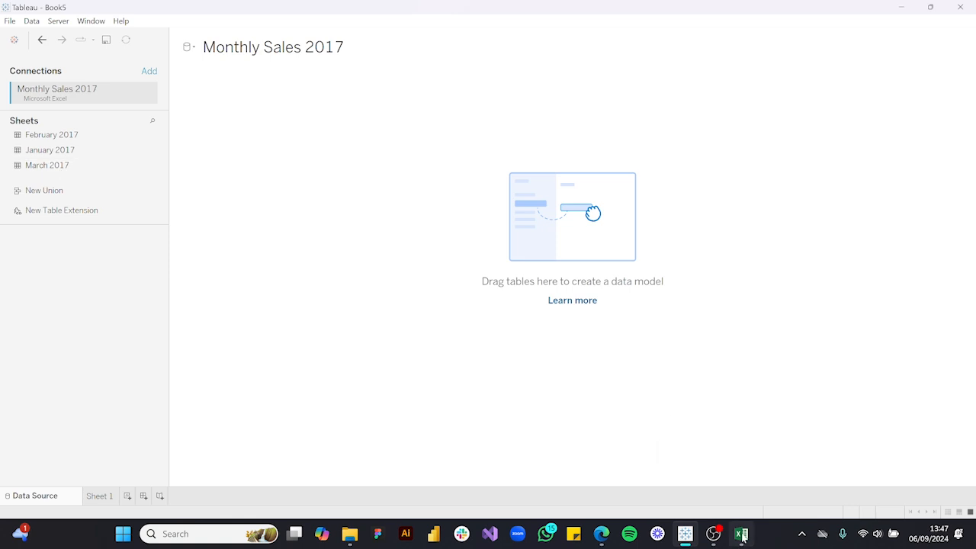
Step: Switch to the Monthly Sales 2017.xlsx workbook in Excel, review the January, February and March 2017 sheets, and select all three as a group
click(678, 484)
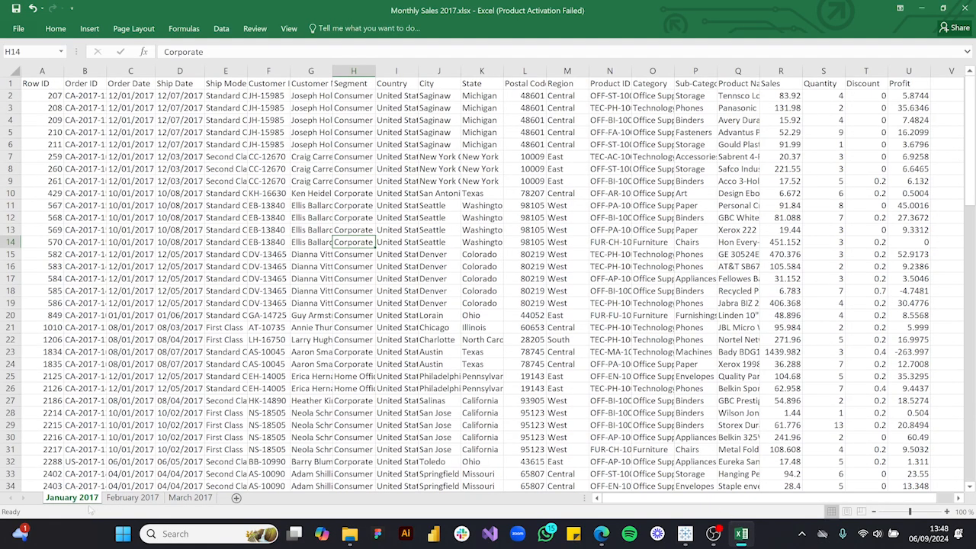
click(142, 499)
click(200, 499)
click(134, 498)
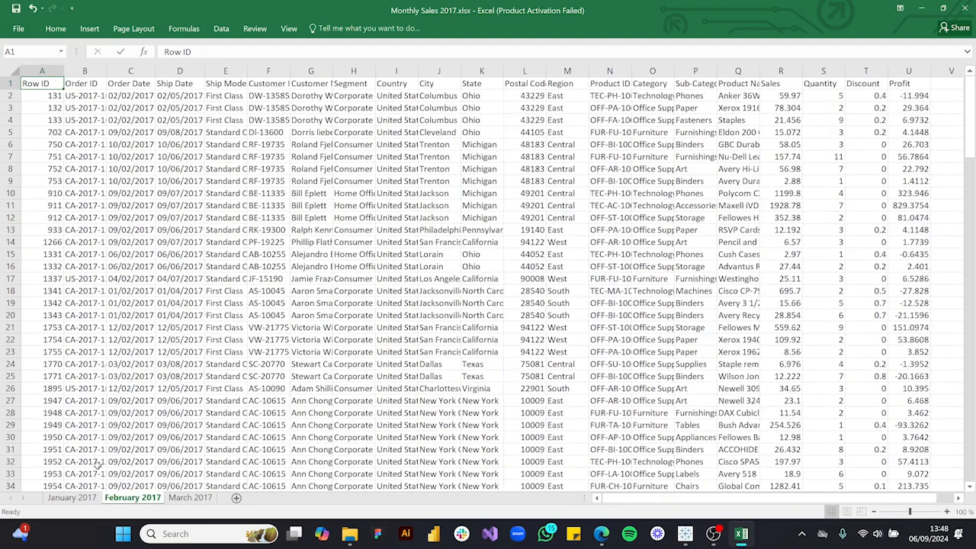
click(92, 501)
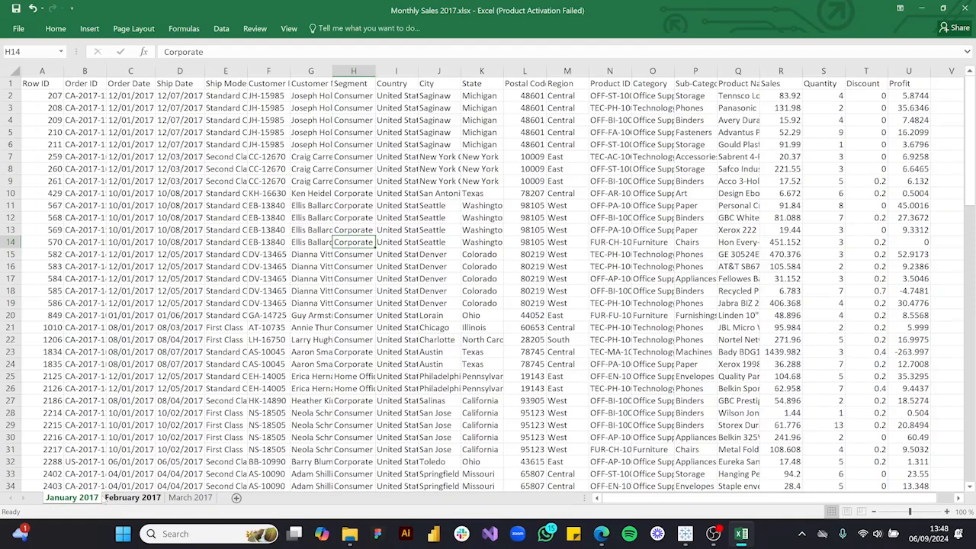
click(190, 498)
click(72, 497)
click(129, 500)
click(72, 497)
click(131, 488)
click(130, 499)
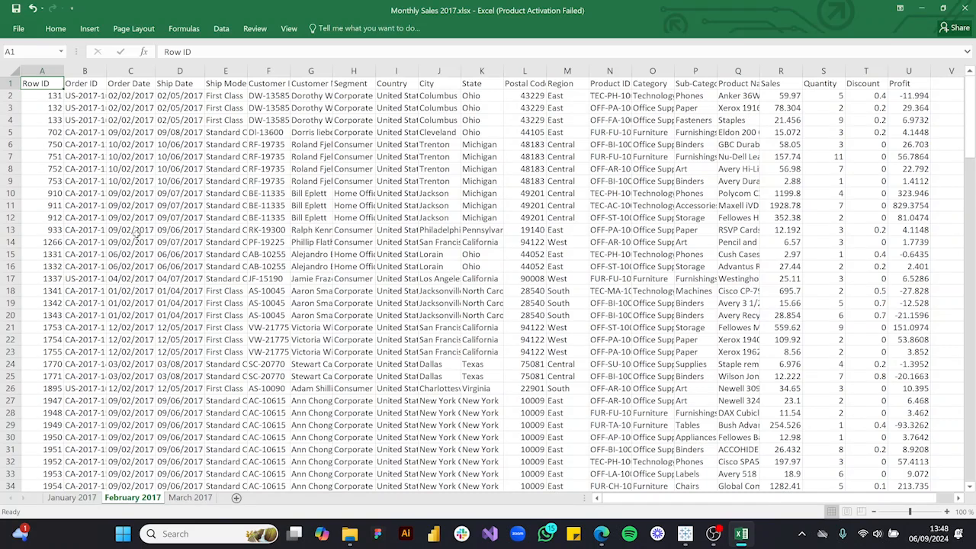
click(189, 498)
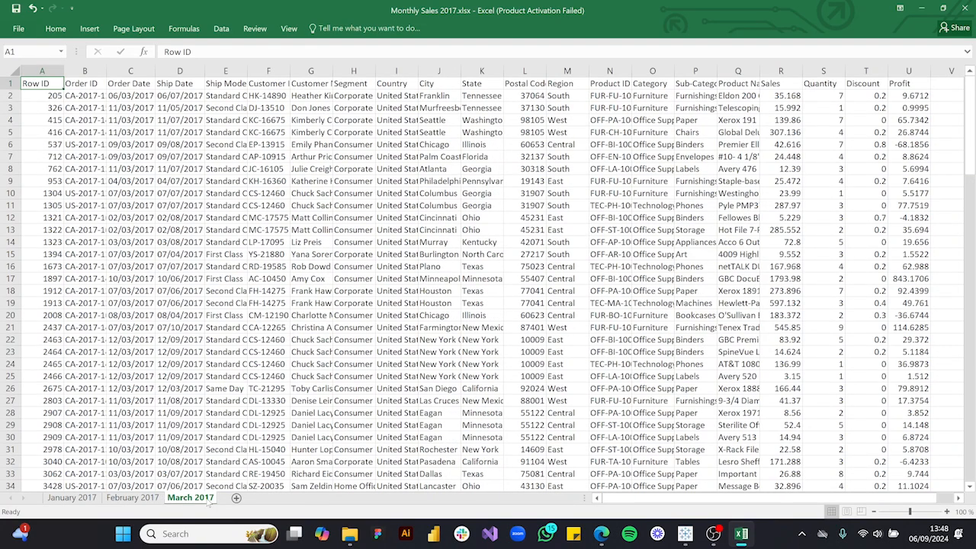
click(72, 498)
shift+click(183, 499)
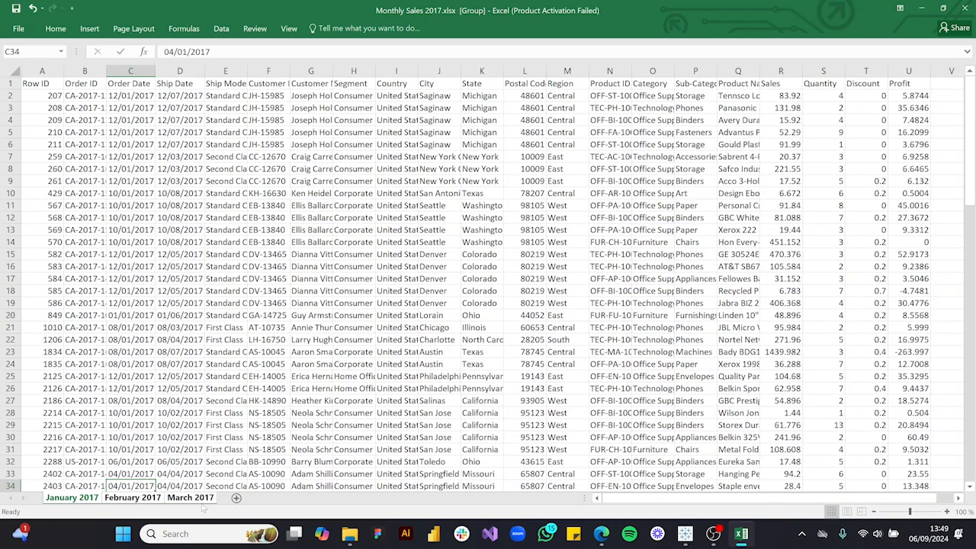
Step: Compare the column headers in row 1 across the January, February and March 2017 sheets
click(684, 534)
click(129, 500)
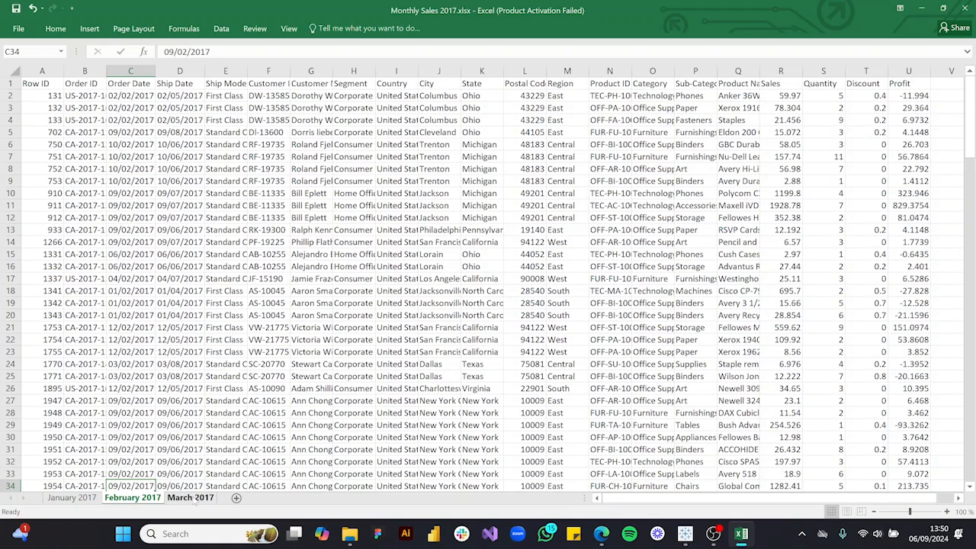
click(74, 499)
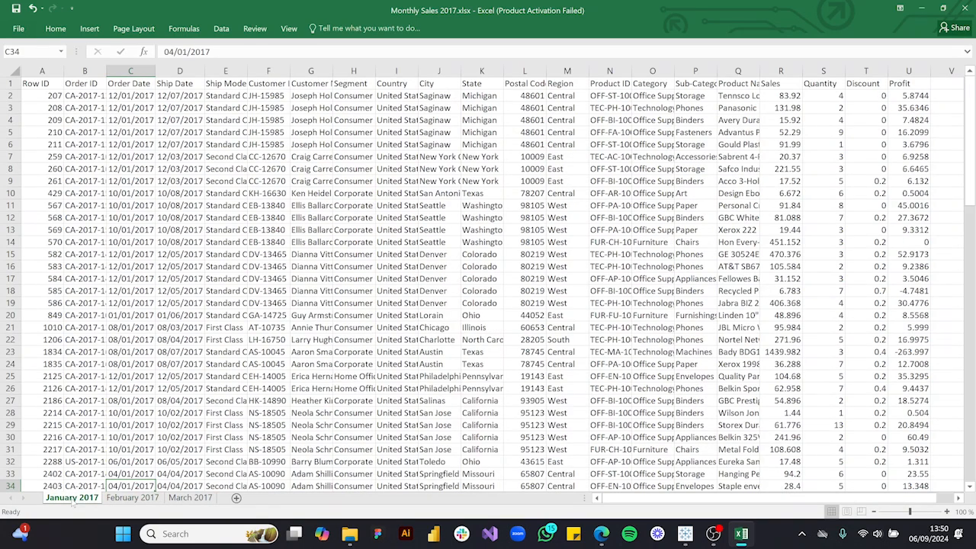
click(137, 499)
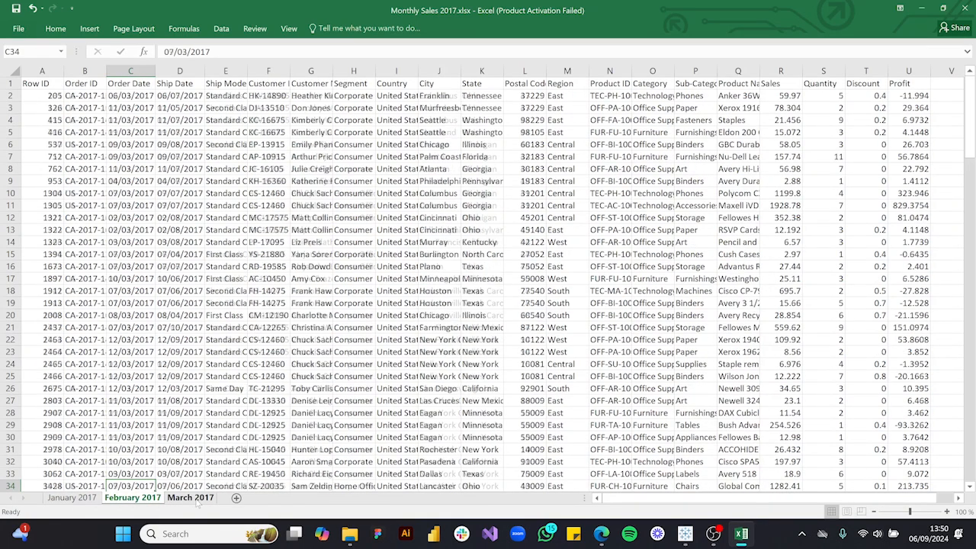
click(190, 497)
click(70, 497)
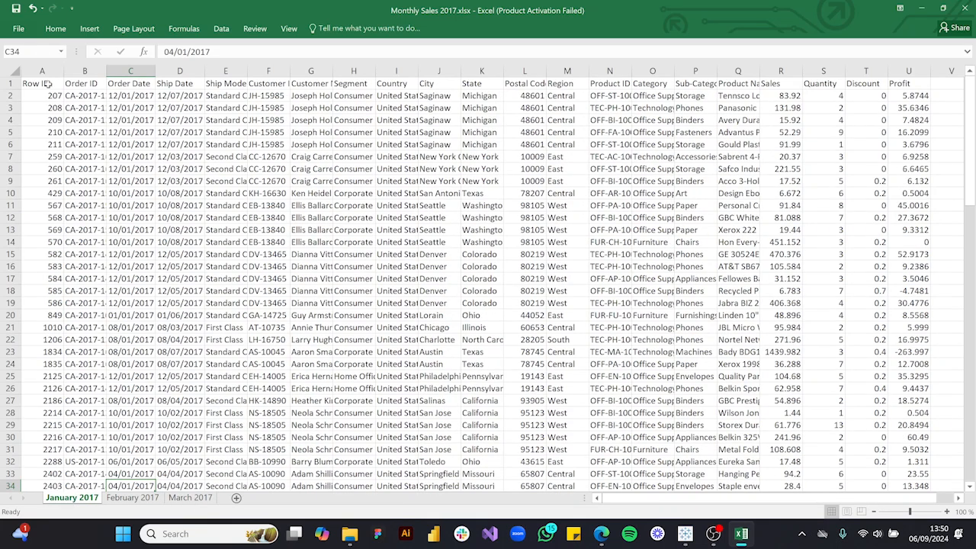
click(10, 82)
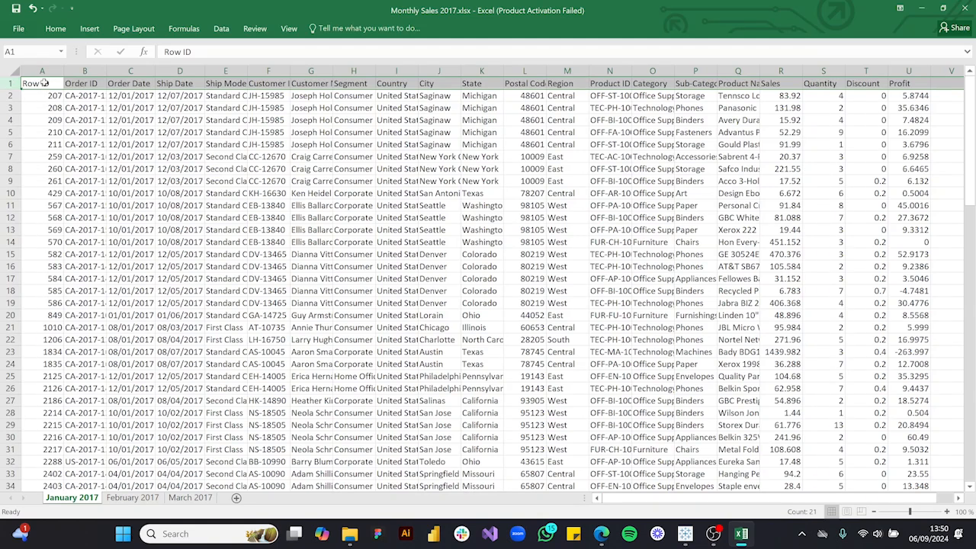
click(132, 497)
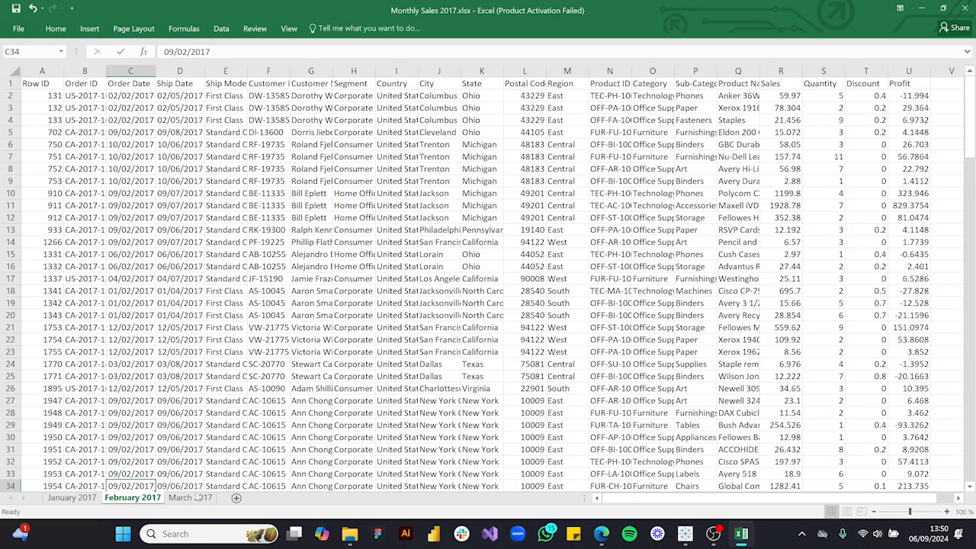
click(196, 497)
click(83, 497)
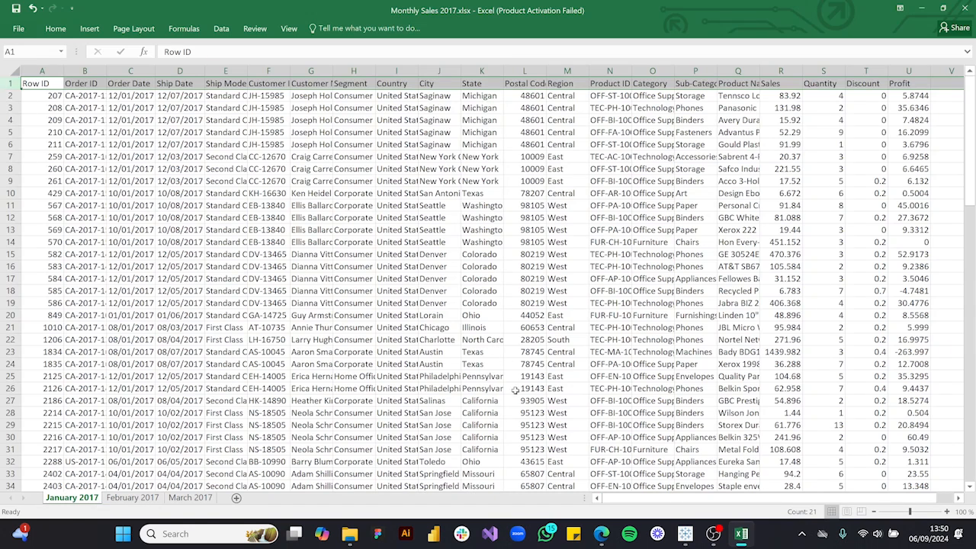
Step: Switch to Tableau, add a Microsoft Excel connection to Sample - Superstore.xls, and remove that connection again
click(684, 534)
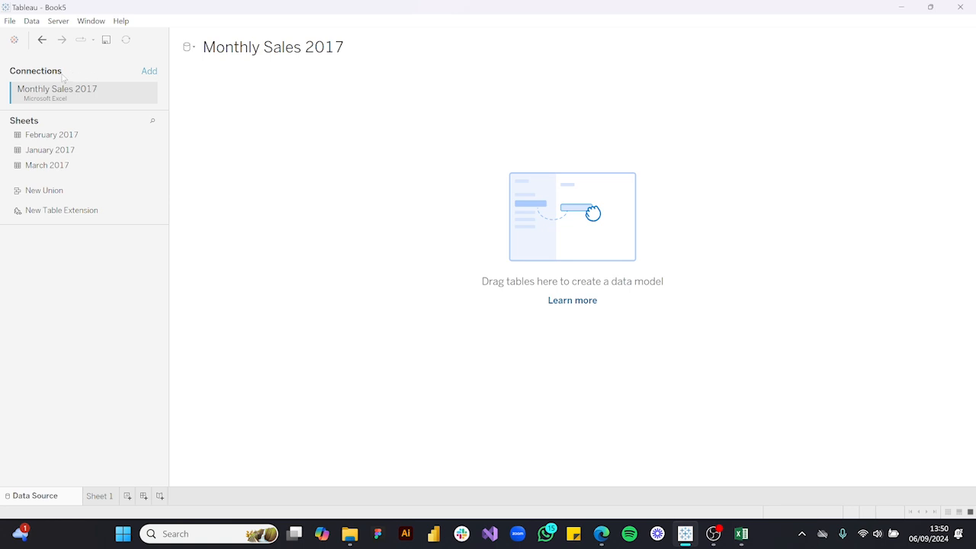
click(149, 72)
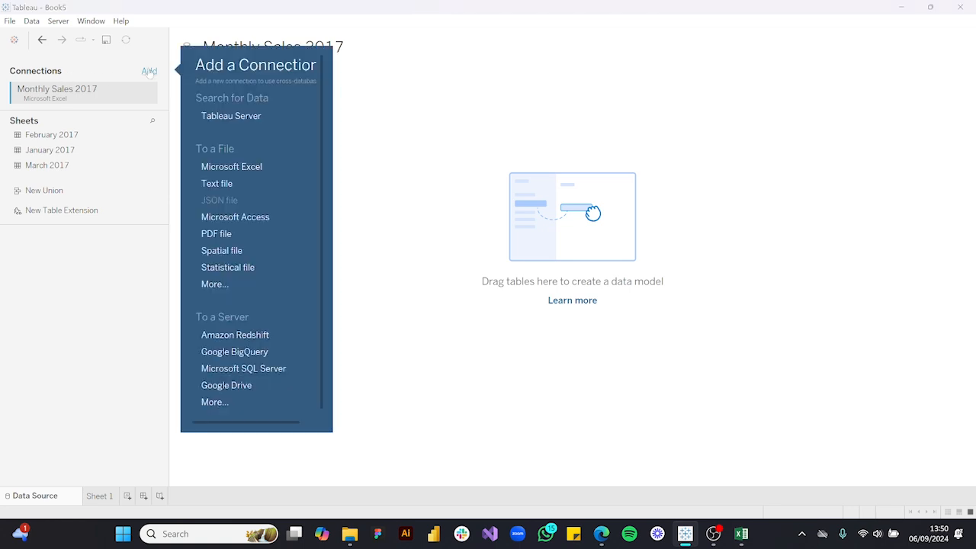
click(238, 166)
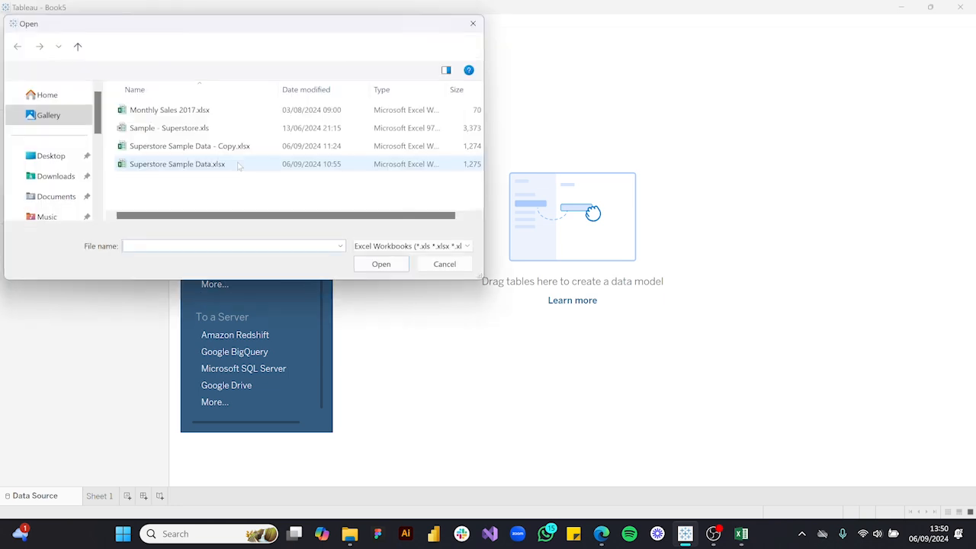
double_click(161, 131)
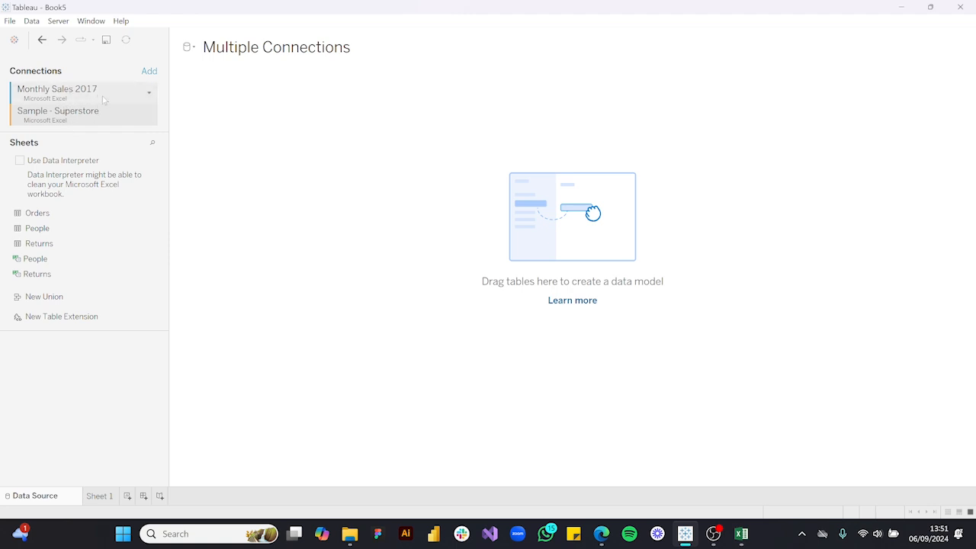
click(149, 115)
click(174, 150)
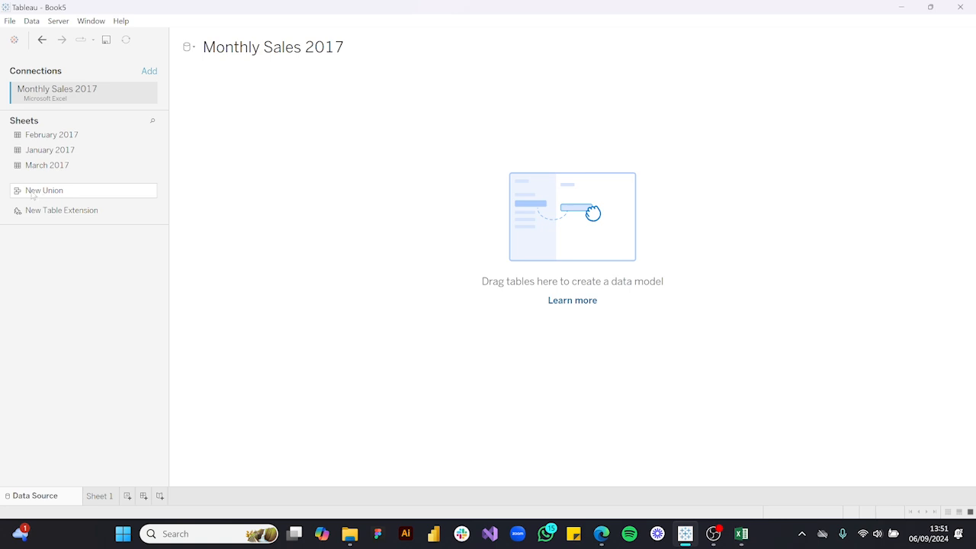
Step: Start a new union on the canvas and add the January 2017, February 2017 and March 2017 sheets in that order
drag(33, 197, 296, 157)
drag(447, 121, 282, 93)
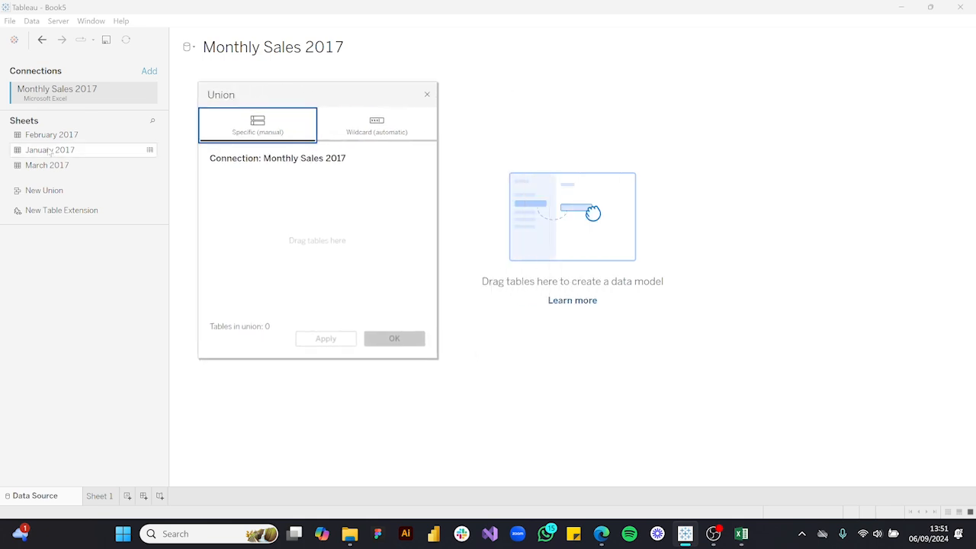
drag(50, 152, 252, 191)
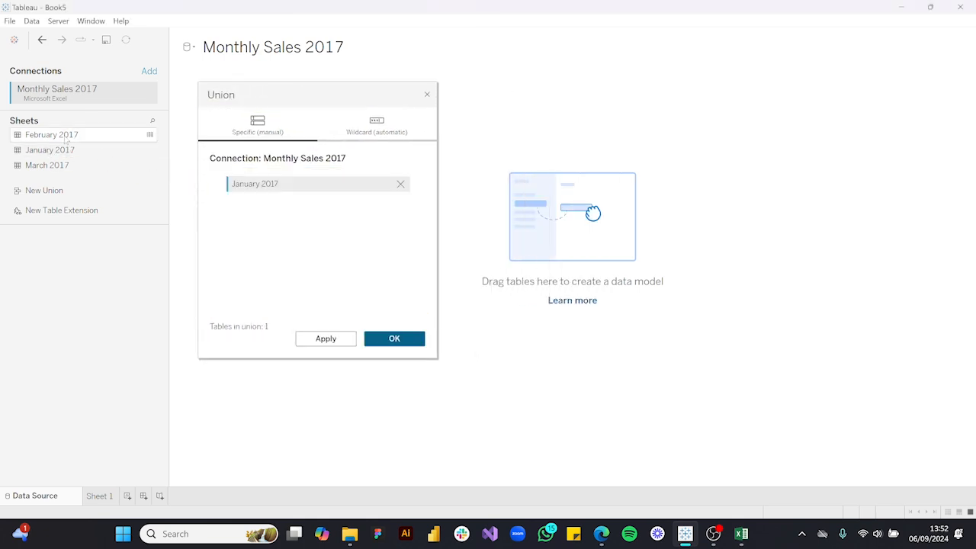
drag(67, 139, 252, 221)
drag(45, 164, 229, 232)
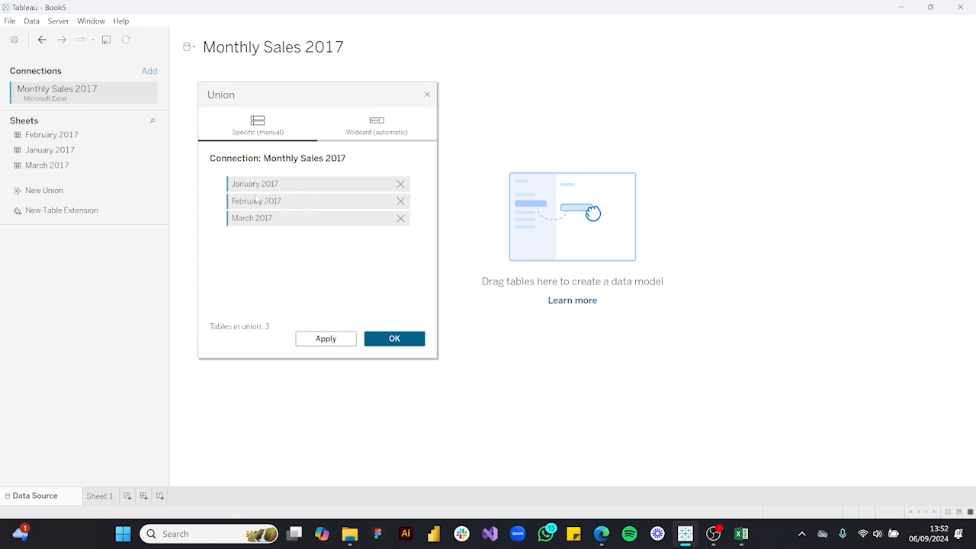
Step: Remove the March, February and January 2017 sheets from the union
click(401, 218)
click(400, 200)
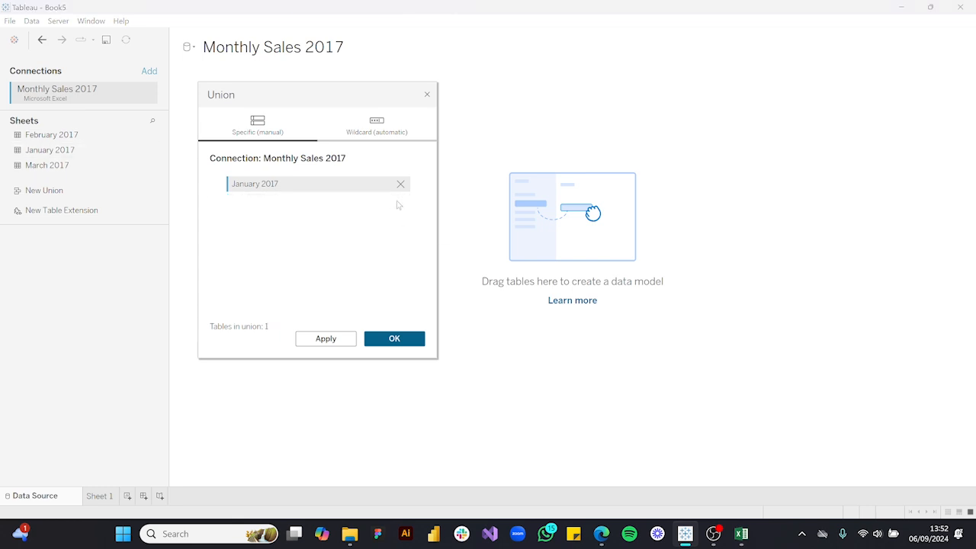
click(400, 185)
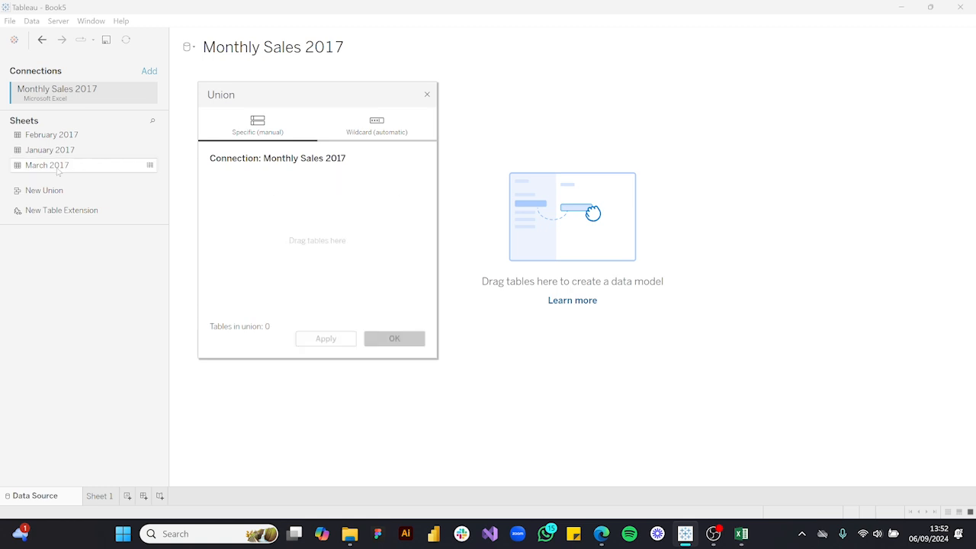
Step: Add March 2017, January 2017 and February 2017 to the union in that order and create it
drag(53, 169, 252, 194)
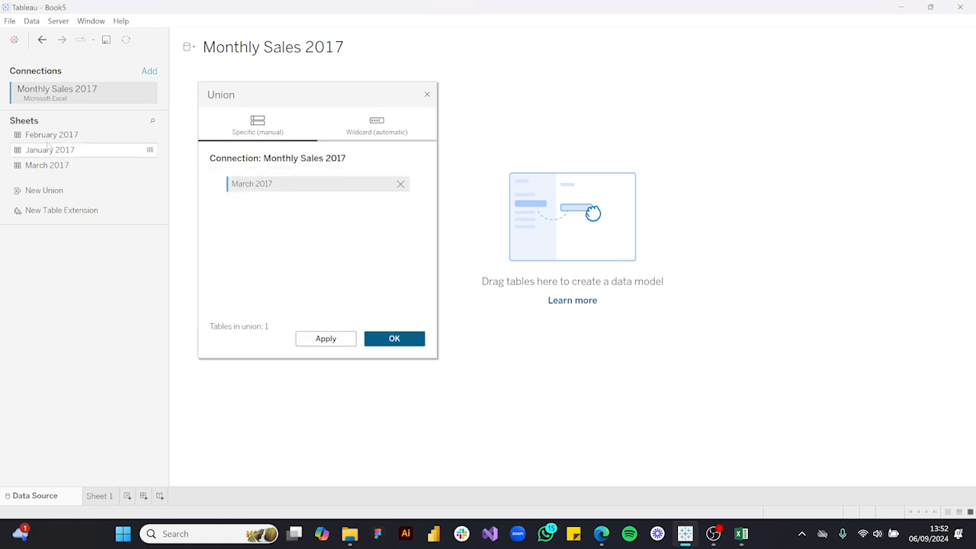
drag(49, 135, 267, 216)
drag(148, 134, 245, 236)
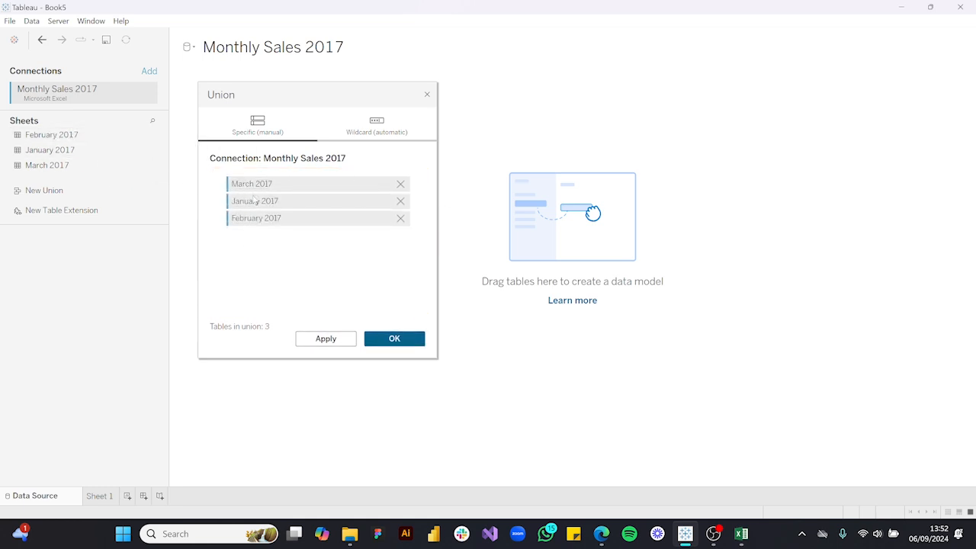
click(395, 339)
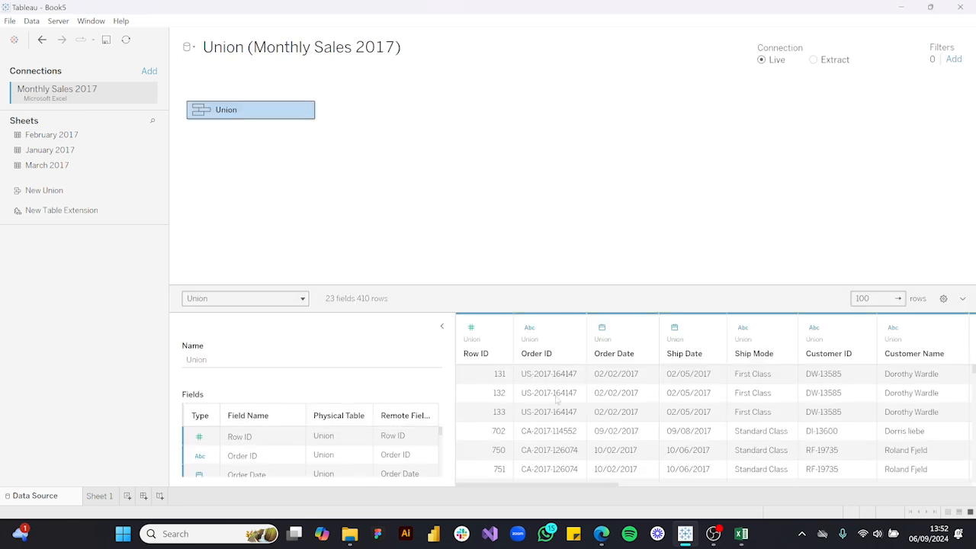
Step: Examine the union's data preview across all columns, including the added Sheet and Table Name fields
drag(463, 283, 470, 157)
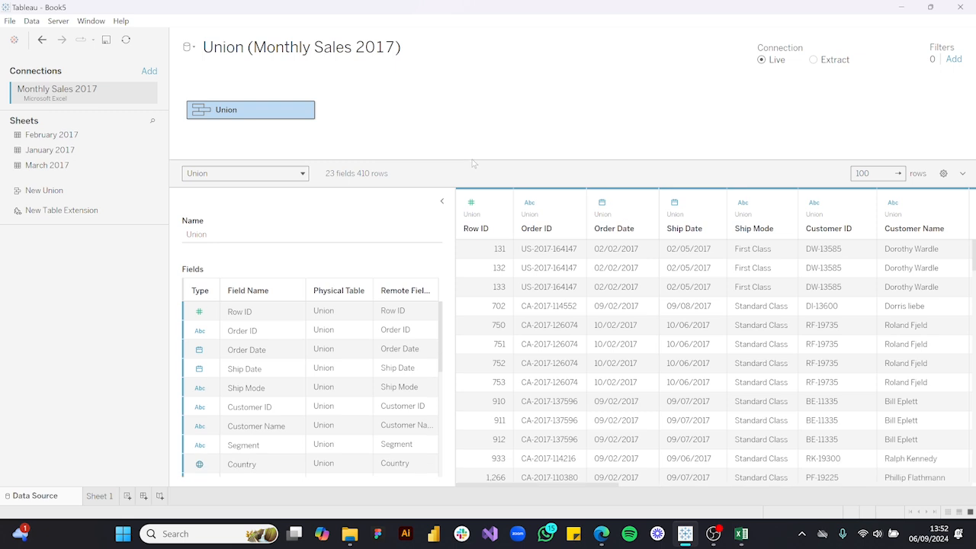
drag(509, 489, 871, 497)
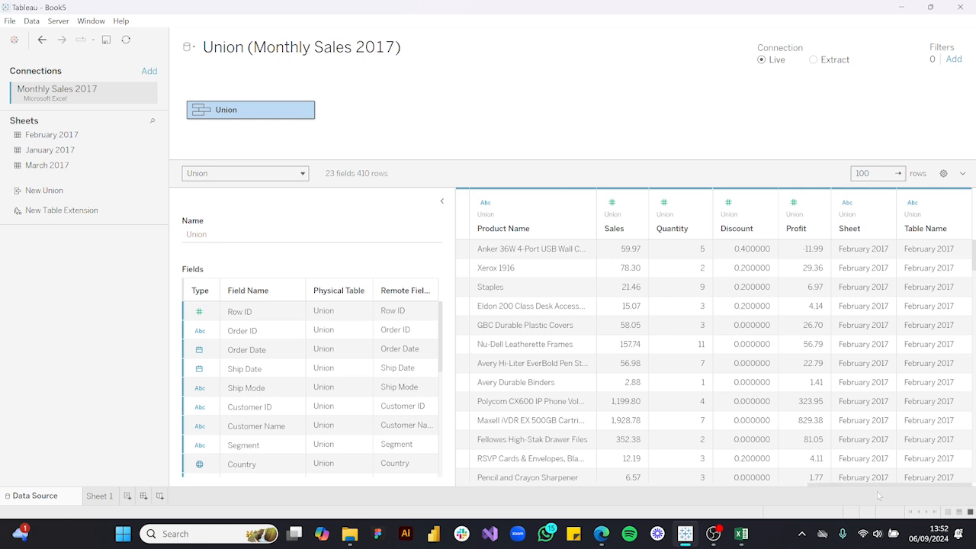
click(866, 208)
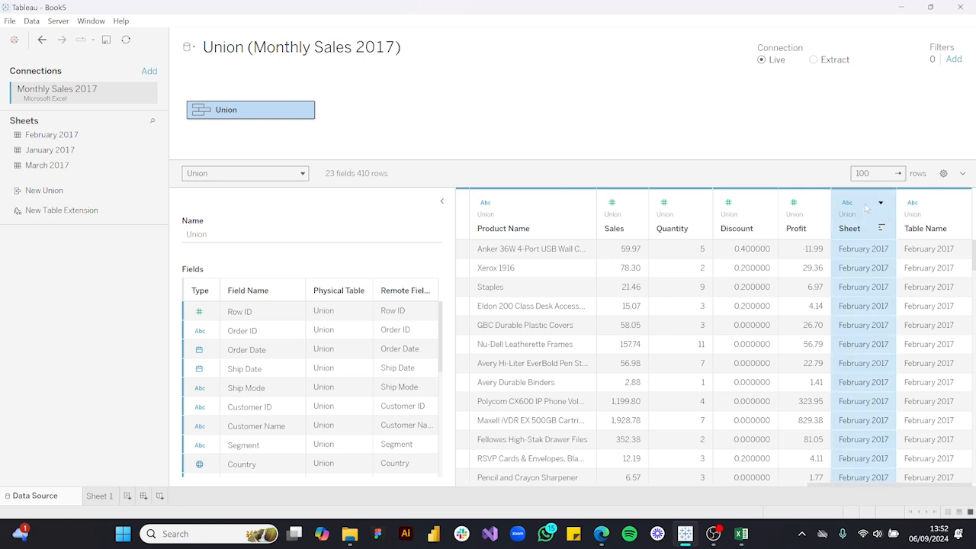
shift+click(929, 211)
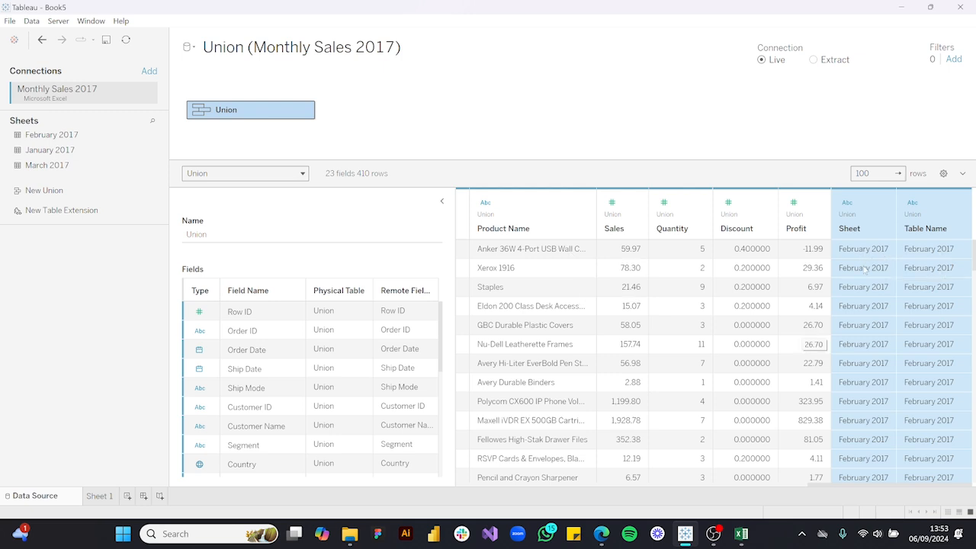
drag(852, 486, 586, 486)
drag(554, 456, 460, 461)
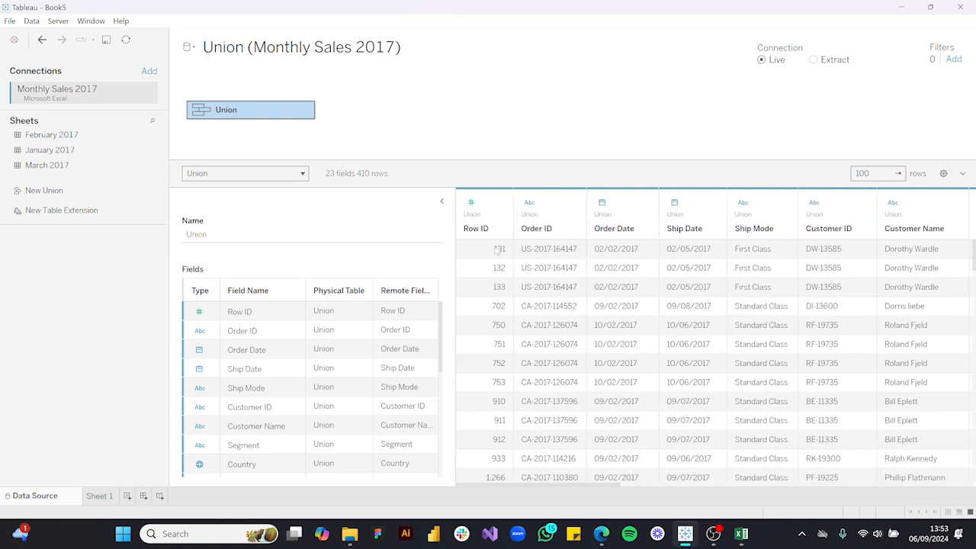
drag(415, 160, 368, 297)
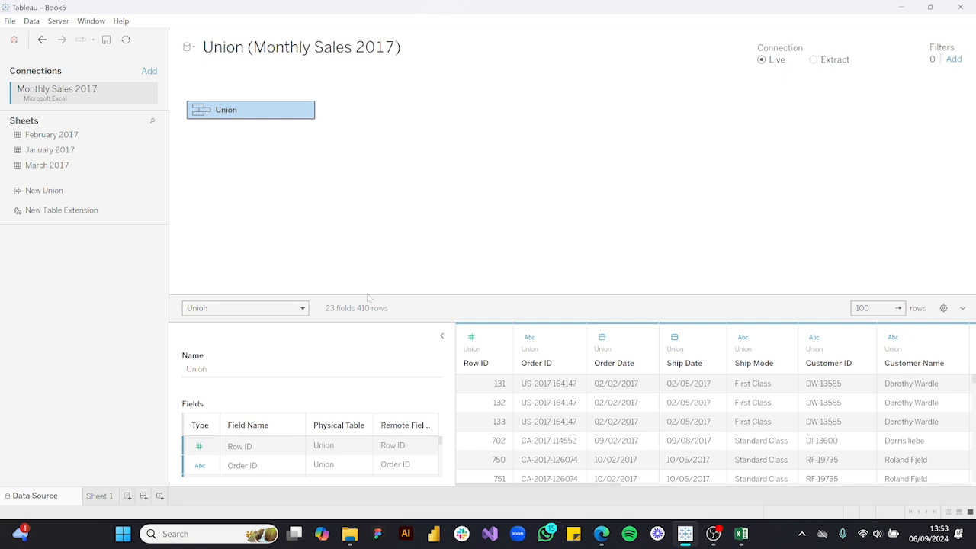